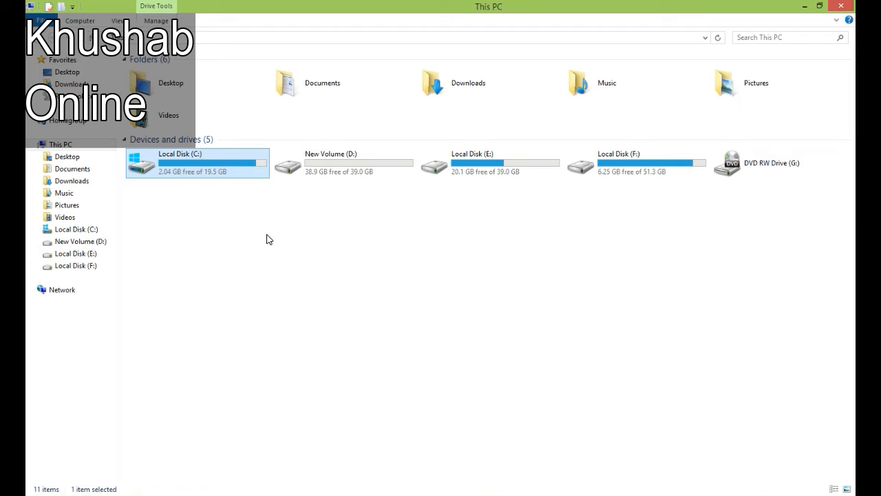
# - Compare the total size and free space of drives C:, D:, E: and F: in This PC
pyautogui.click(244, 217)
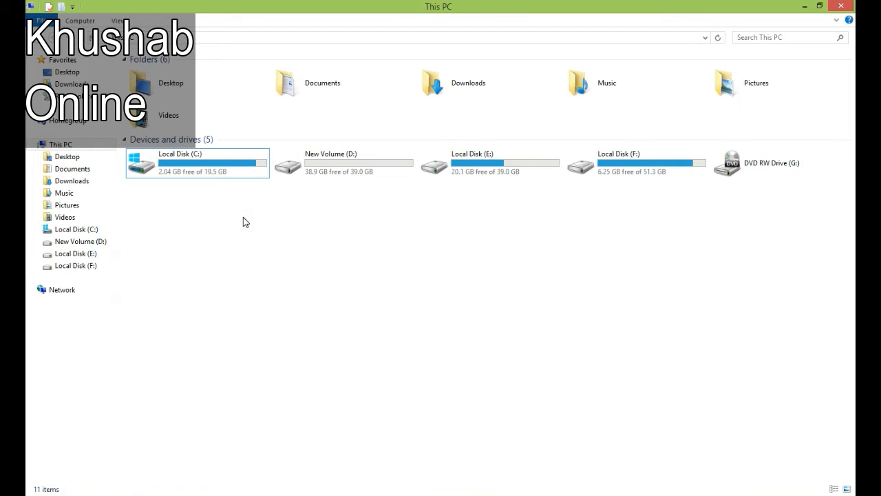
pyautogui.click(352, 165)
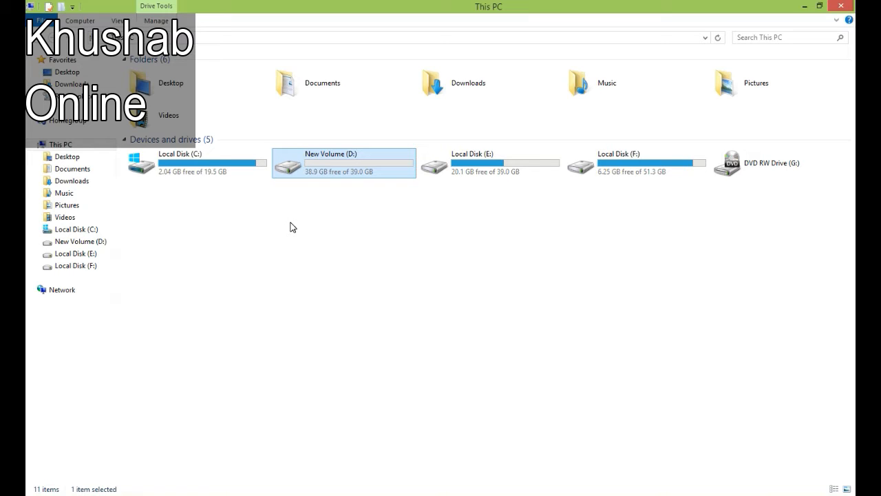
pyautogui.click(216, 166)
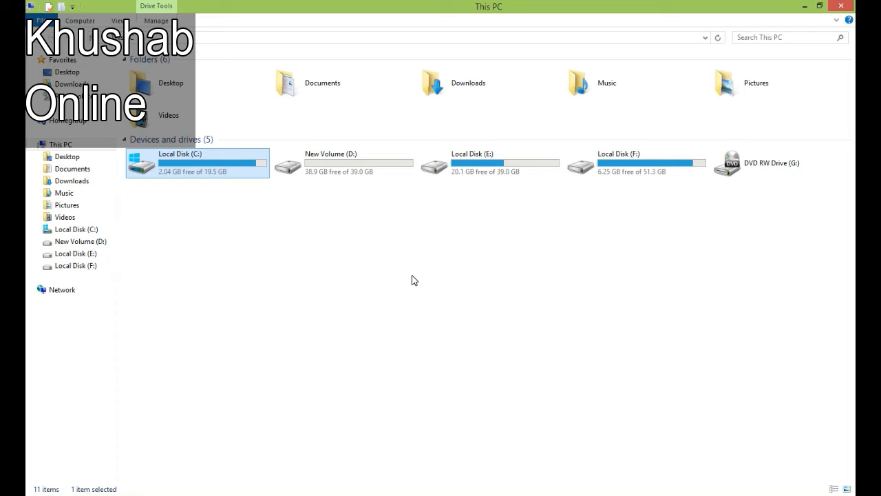
pyautogui.click(361, 164)
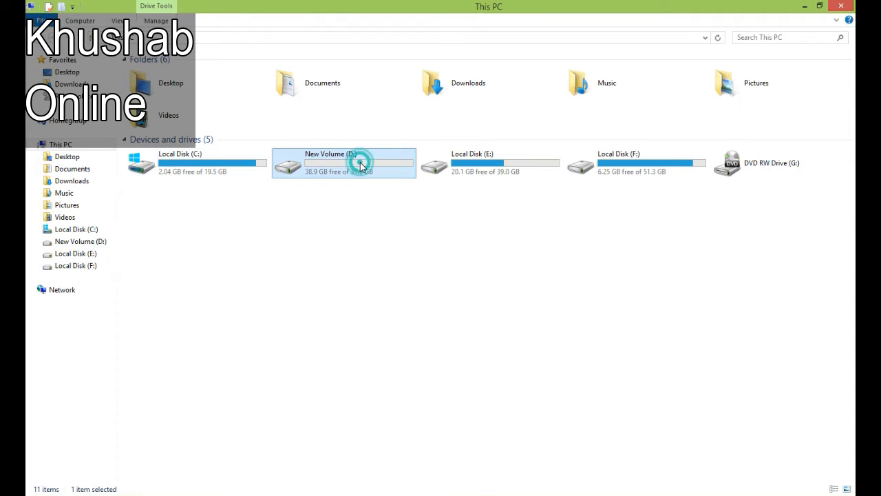
pyautogui.click(510, 170)
pyautogui.click(627, 173)
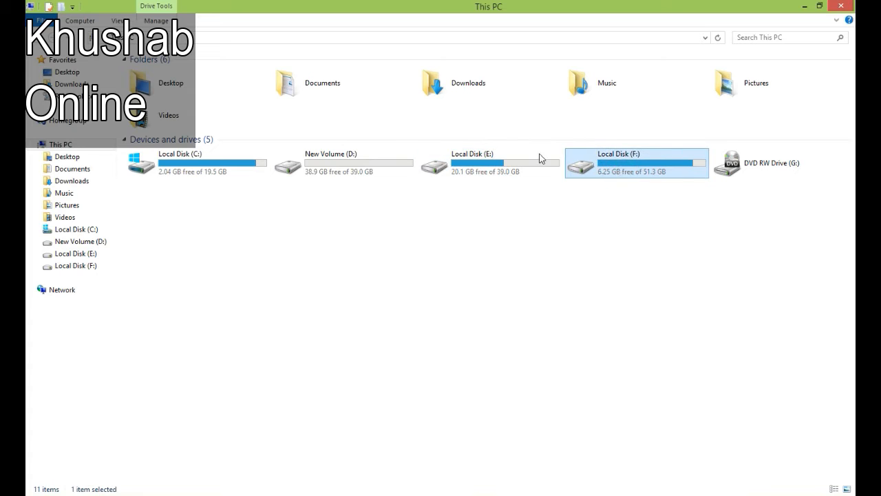
pyautogui.click(526, 161)
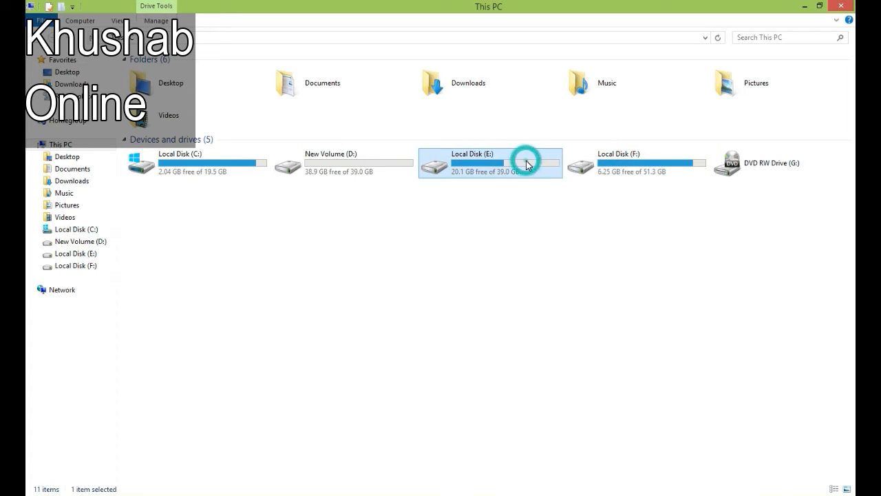
pyautogui.click(365, 159)
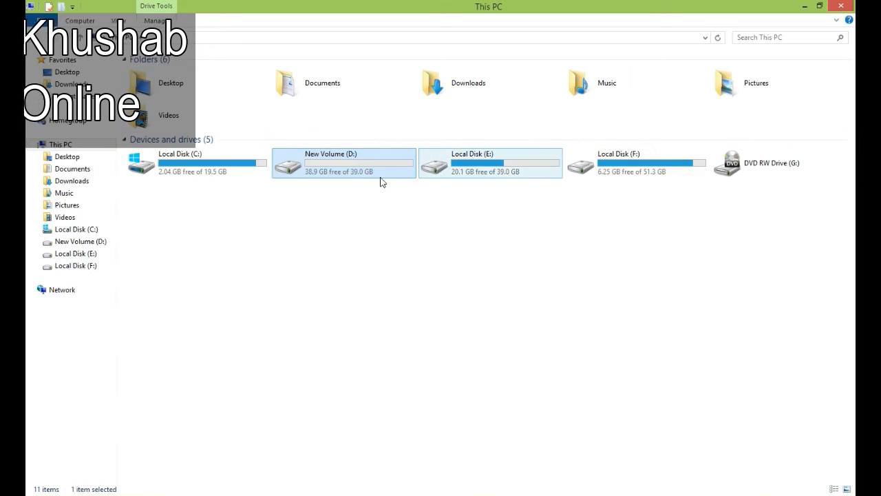
pyautogui.click(342, 171)
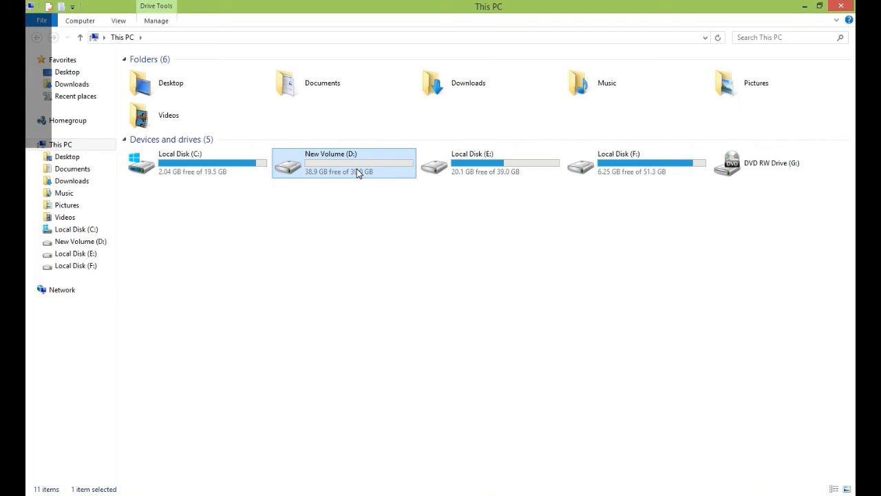
pyautogui.moveTo(357, 169)
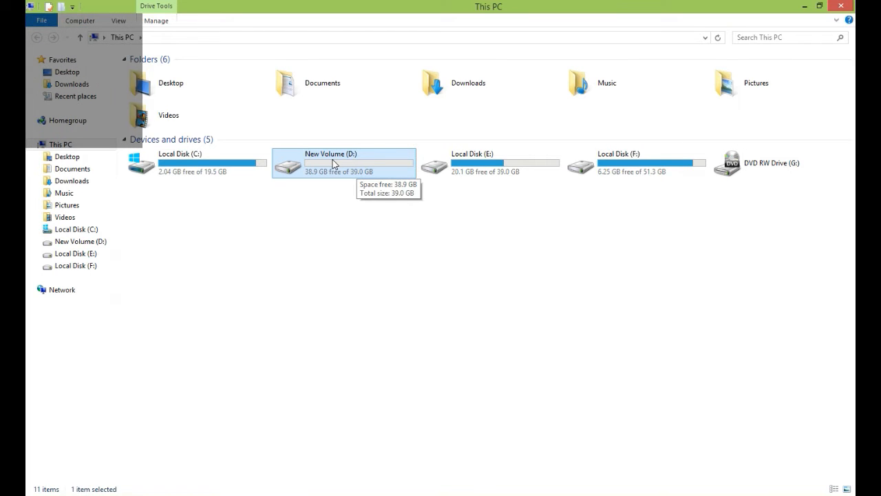
pyautogui.click(512, 166)
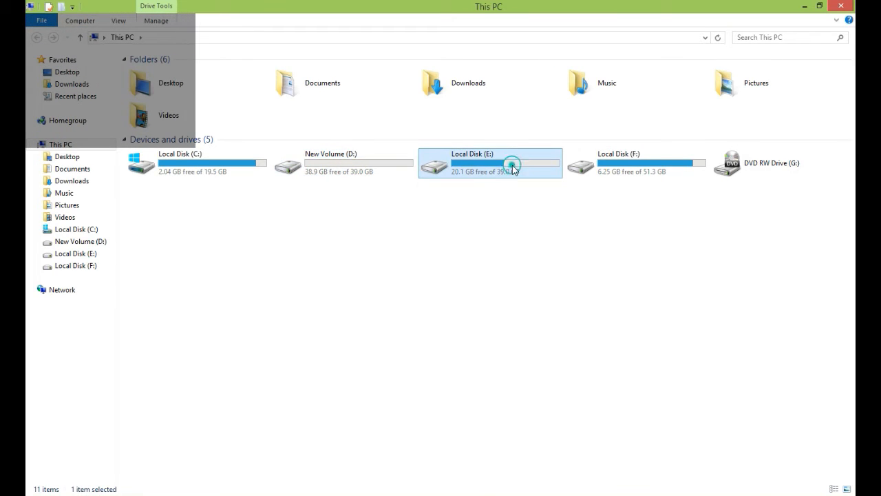
pyautogui.click(623, 173)
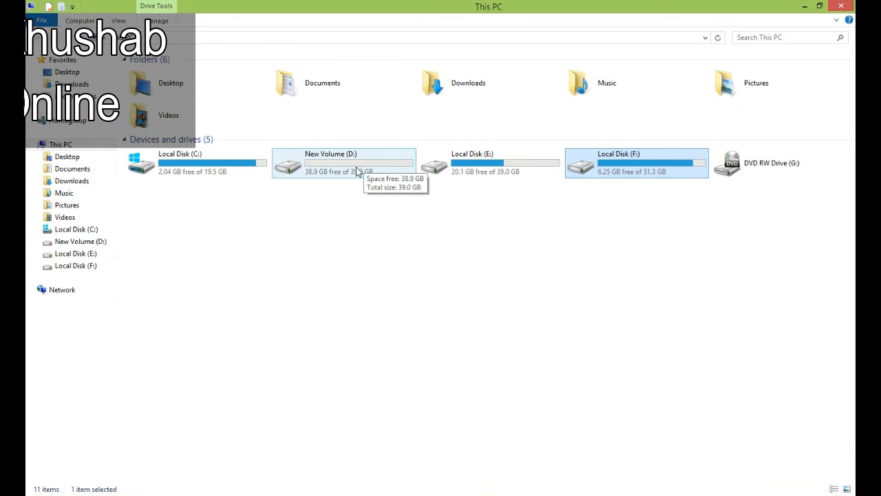
pyautogui.click(330, 169)
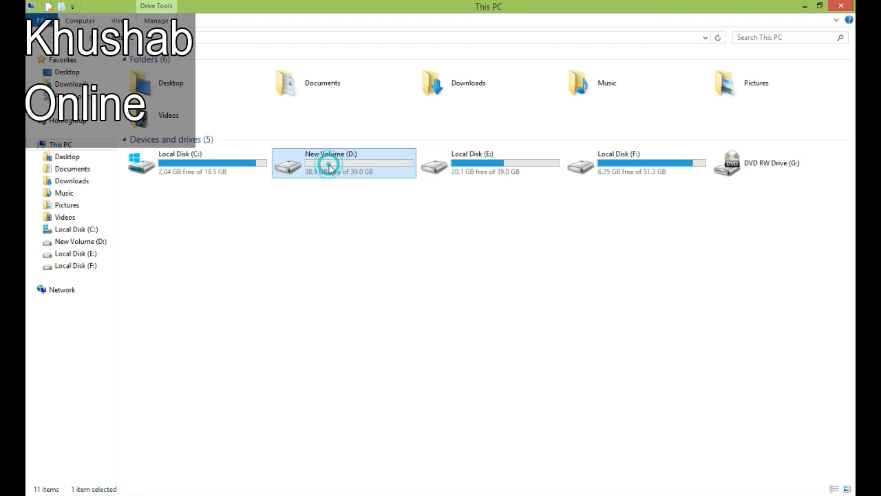
pyautogui.click(217, 160)
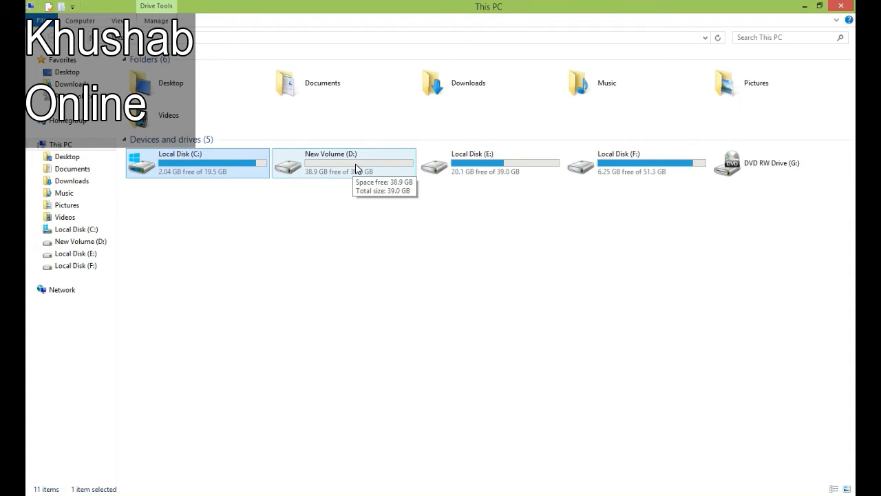
# - Minimize the This PC window and open Disk Management in the Computer Management console
pyautogui.click(804, 7)
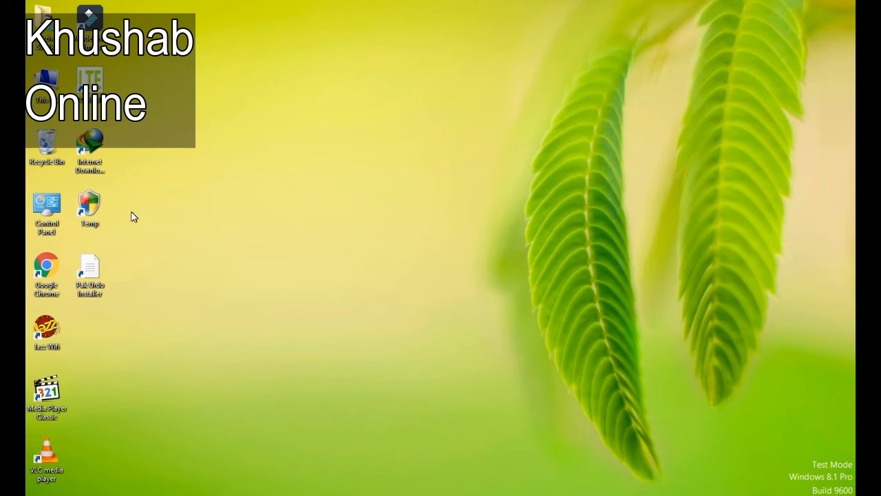
pyautogui.rightClick(44, 89)
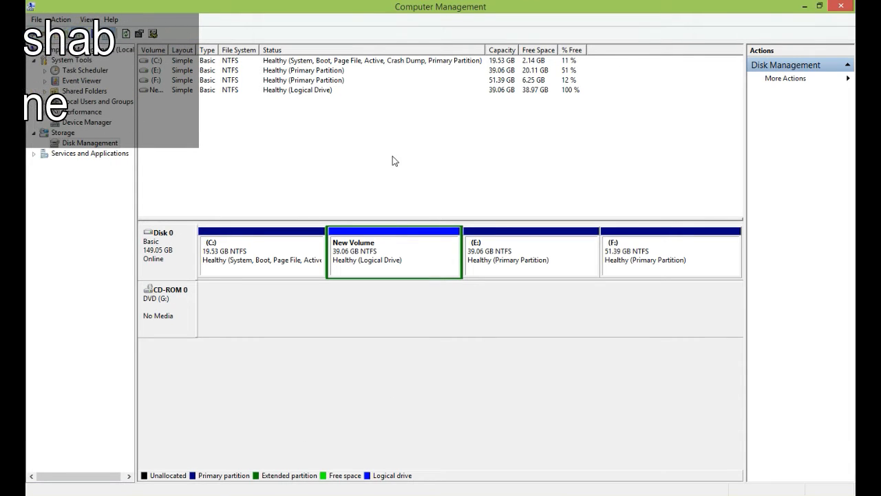
pyautogui.click(92, 145)
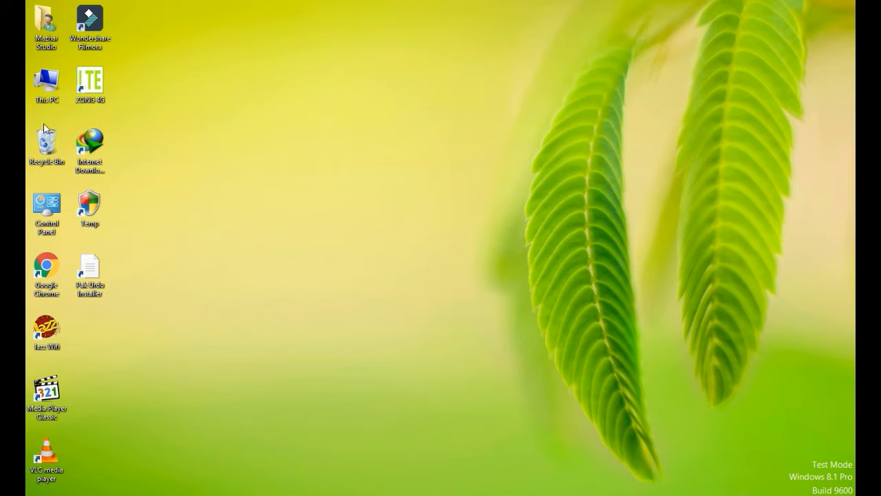
pyautogui.rightClick(45, 89)
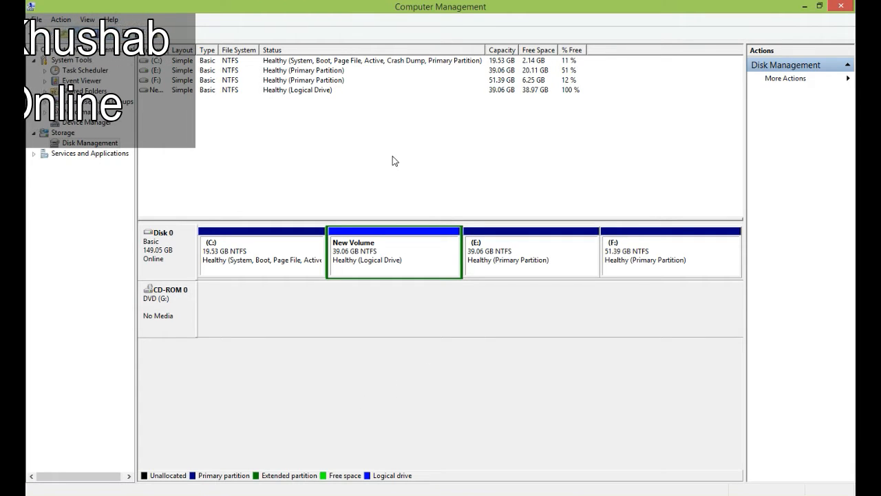
pyautogui.click(91, 145)
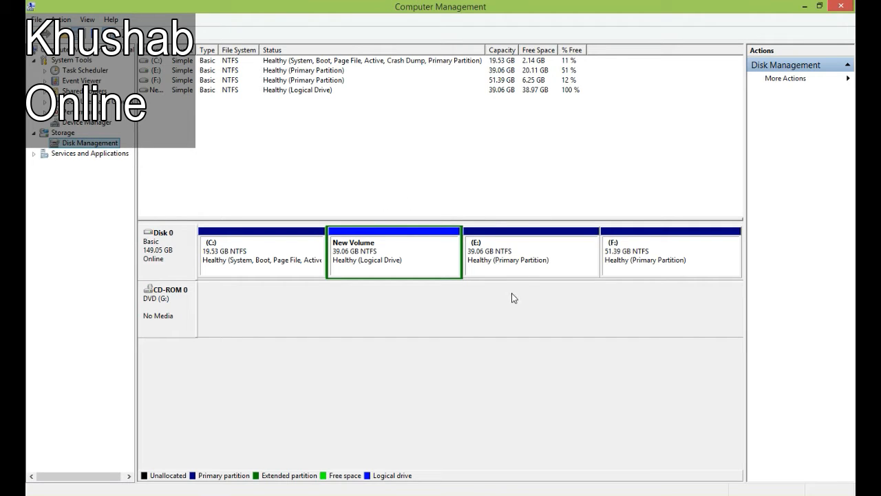
# - Examine the C: and D: partitions on Disk 0 and the capacity listed for New Volume
pyautogui.click(279, 255)
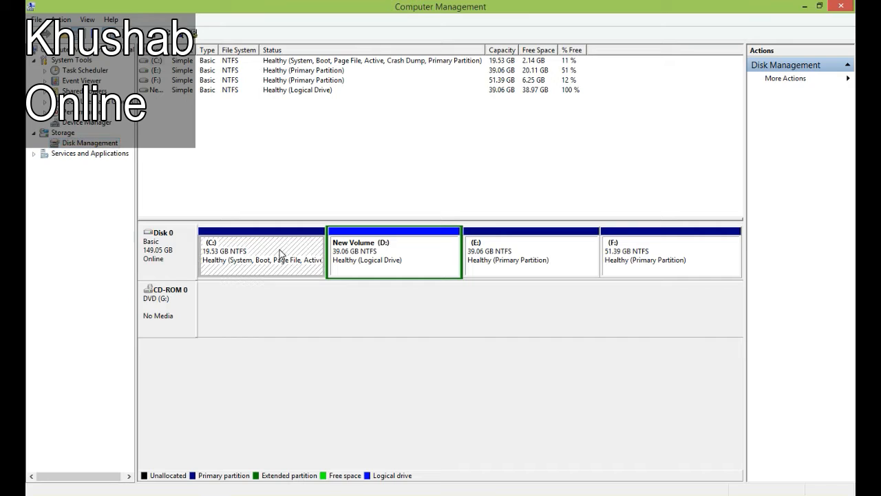
pyautogui.click(406, 260)
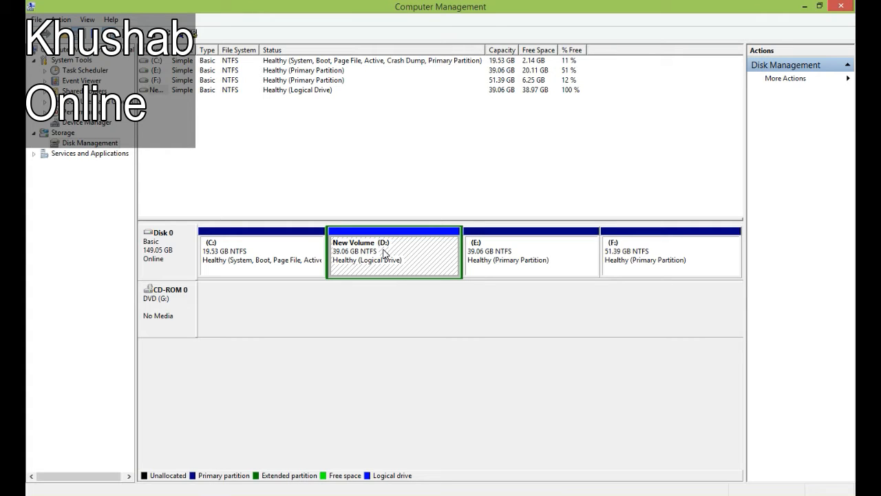
pyautogui.click(282, 254)
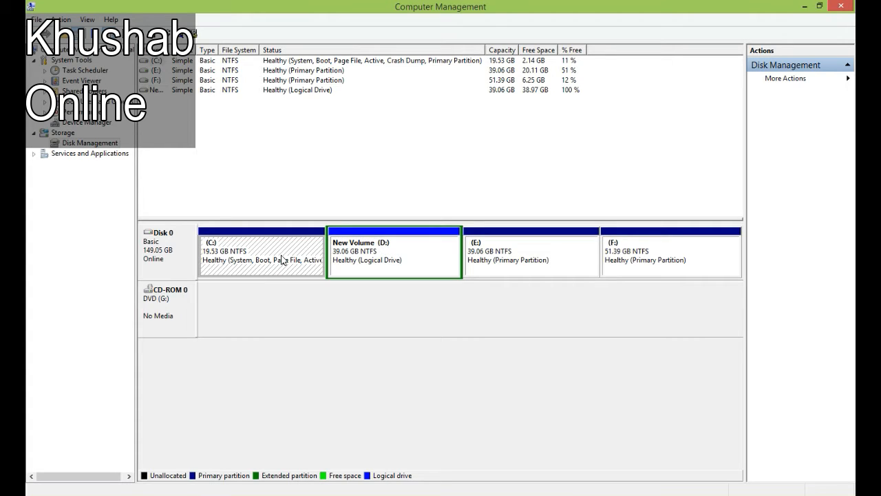
pyautogui.click(387, 262)
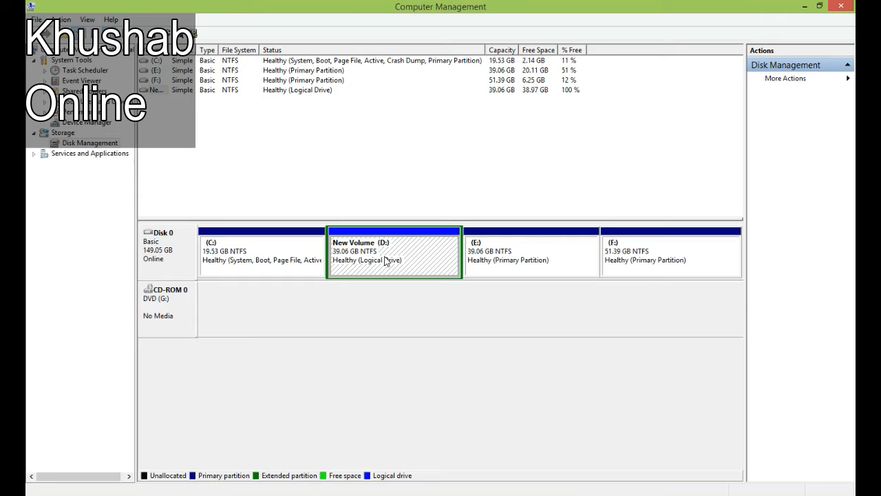
pyautogui.click(514, 90)
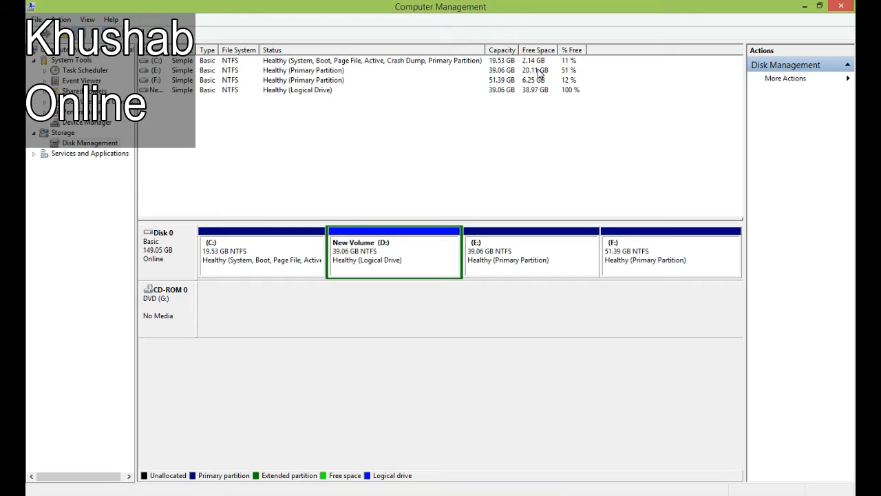
# - Shrink New Volume (D:) on Disk 0 by 18438 MB
pyautogui.click(382, 261)
pyautogui.rightClick(382, 261)
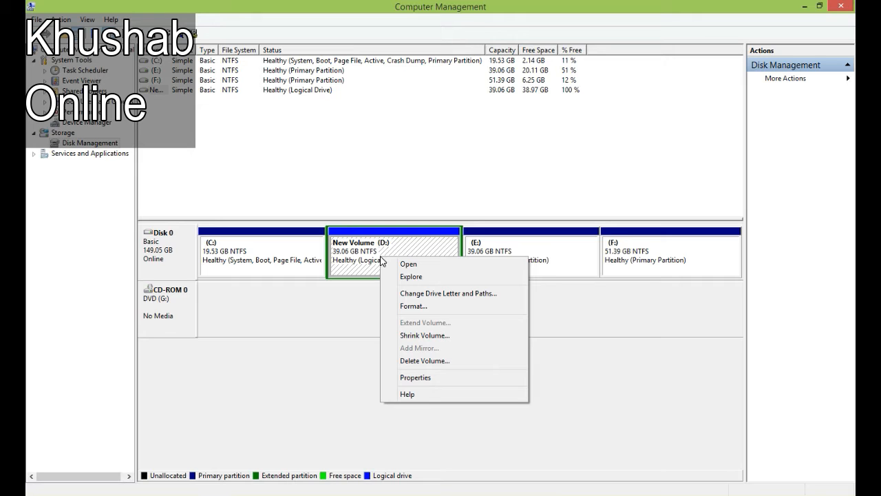
pyautogui.click(417, 336)
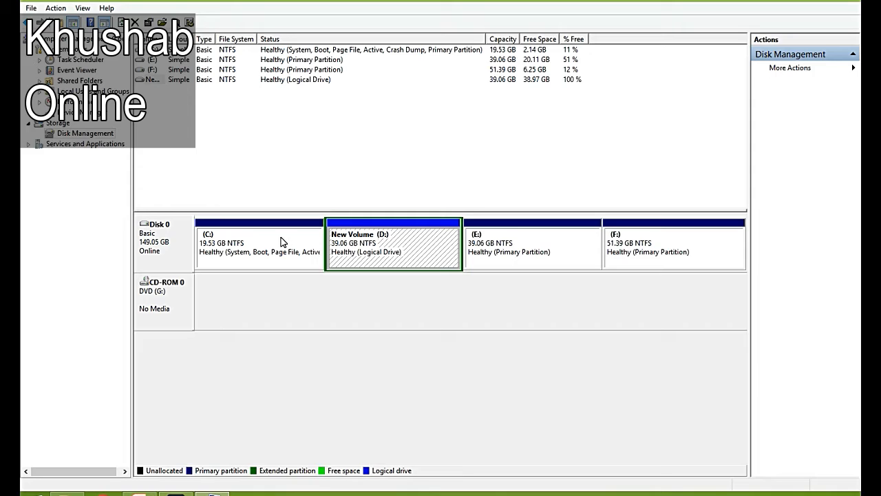
pyautogui.rightClick(359, 250)
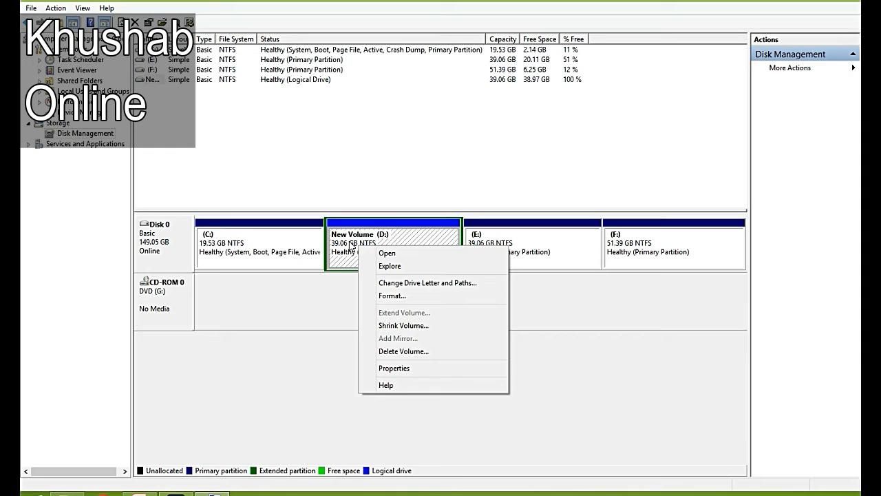
pyautogui.click(351, 247)
pyautogui.rightClick(352, 247)
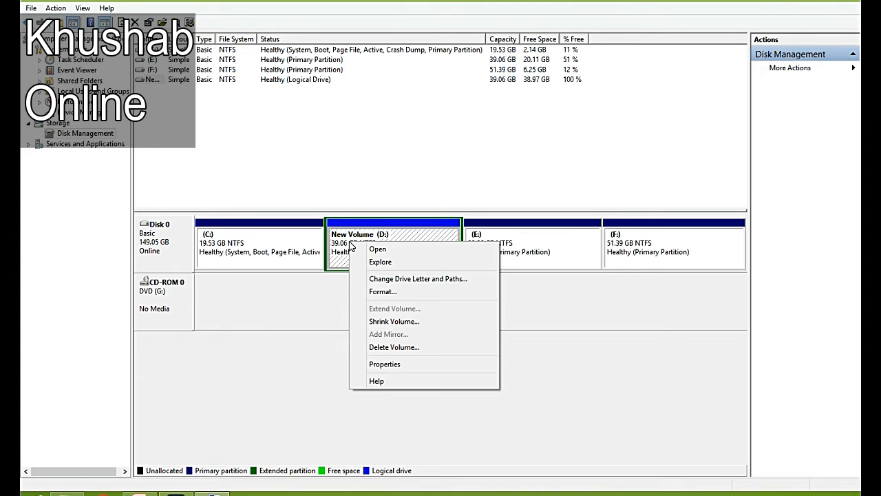
pyautogui.click(394, 322)
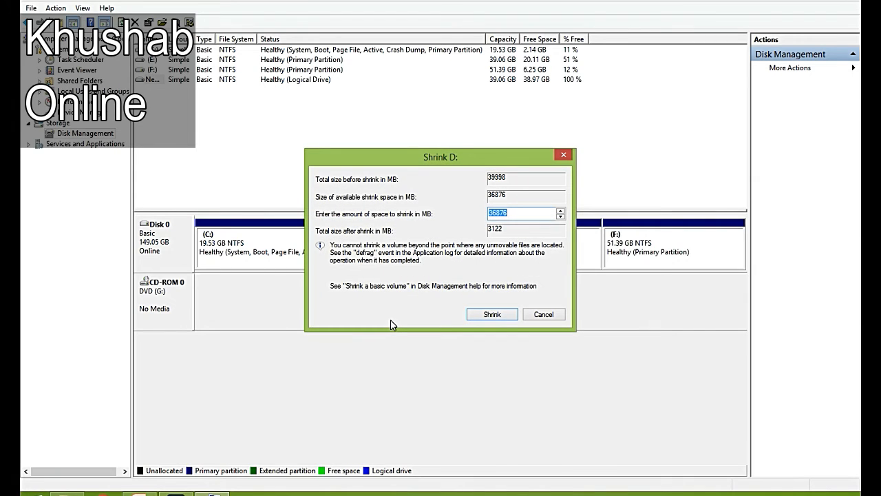
pyautogui.click(518, 215)
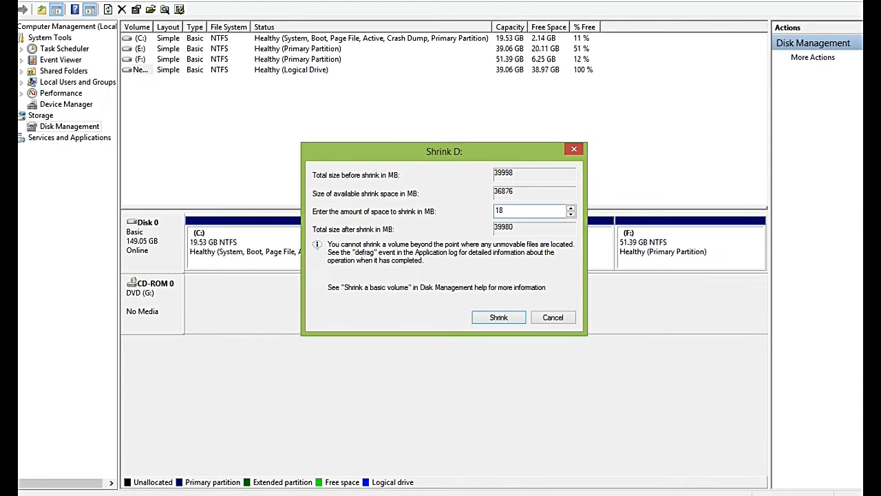
pyautogui.write('438')
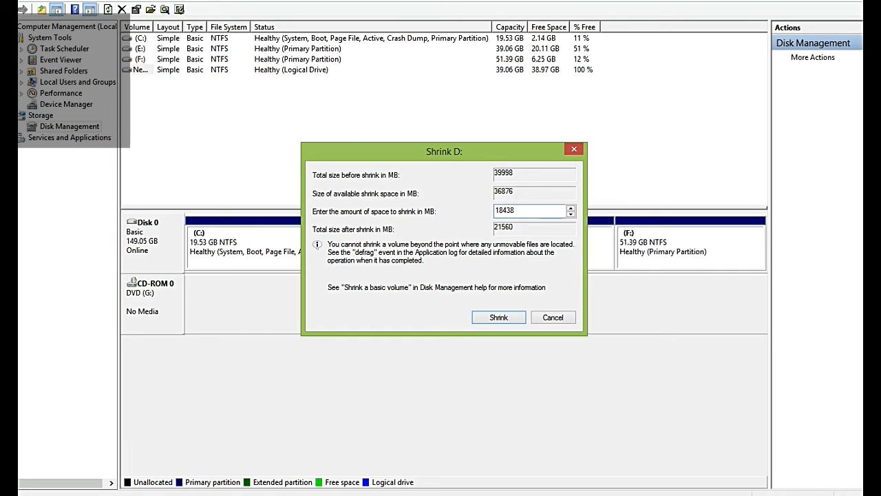
pyautogui.click(501, 319)
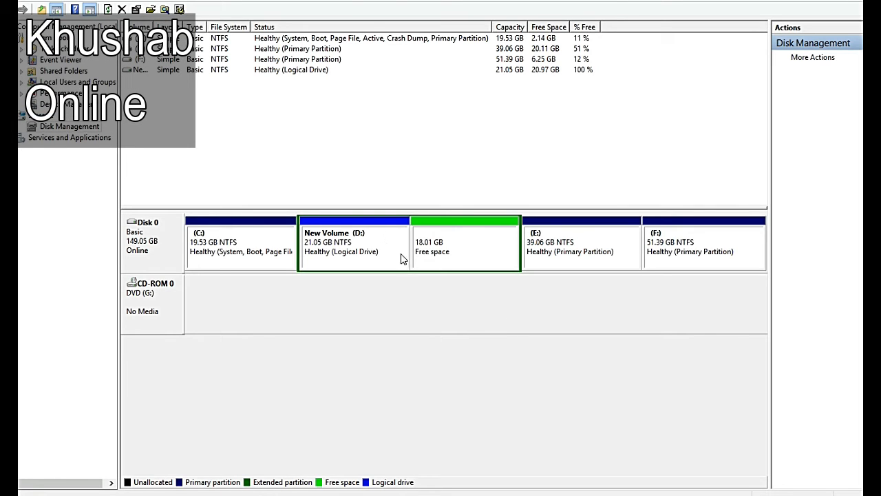
# - Compare the size of New Volume (D:) with the free space next to it on Disk 0
pyautogui.click(375, 249)
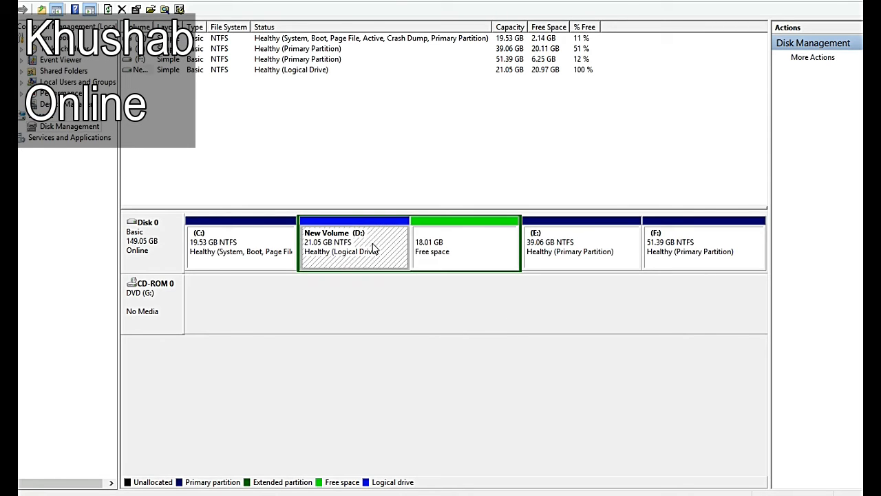
pyautogui.click(453, 253)
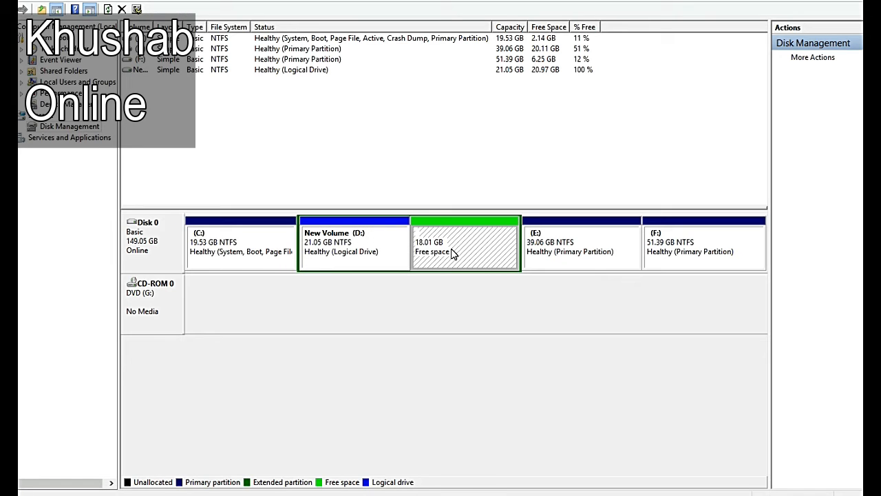
pyautogui.click(367, 244)
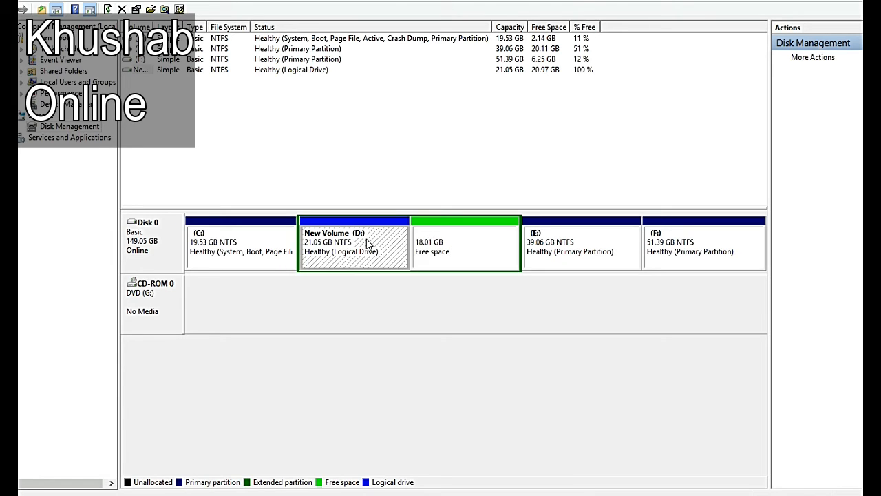
pyautogui.click(461, 254)
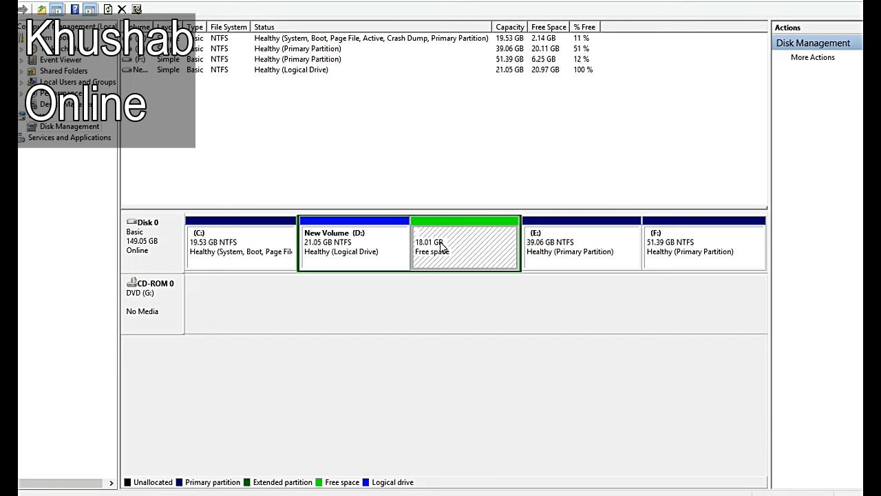
# - Create an 18438 MB simple volume in the free space on Disk 0, with drive letter H, NTFS, label New Volume and quick format
pyautogui.rightClick(442, 245)
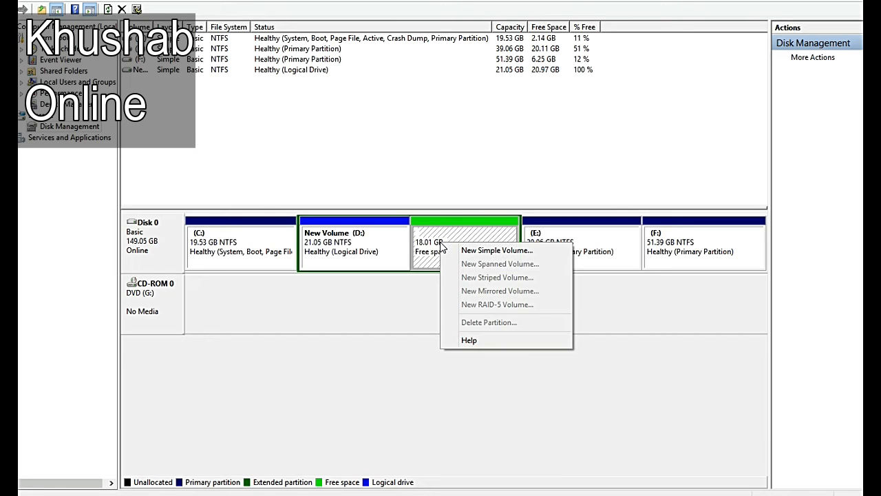
pyautogui.click(505, 252)
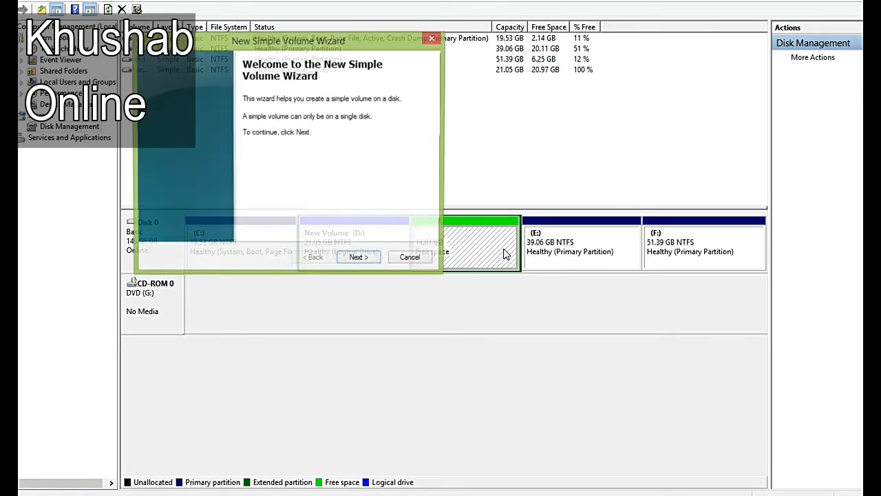
pyautogui.click(358, 257)
pyautogui.click(359, 259)
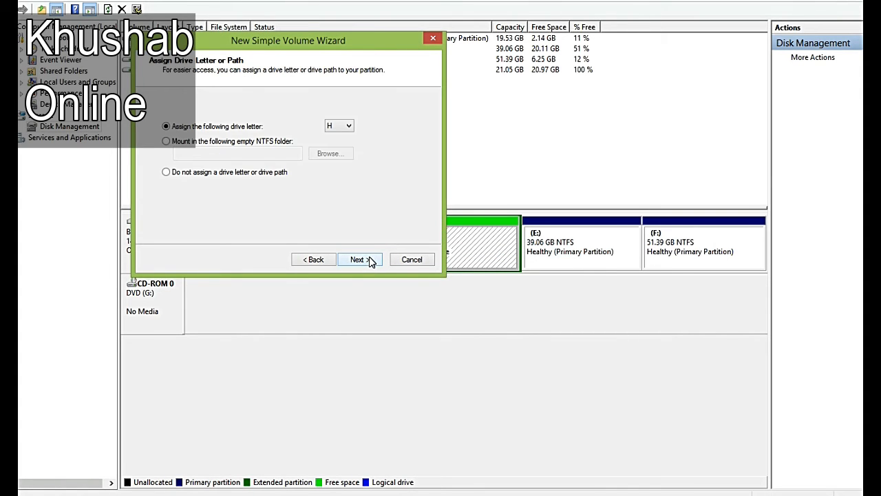
pyautogui.click(359, 259)
pyautogui.click(359, 259)
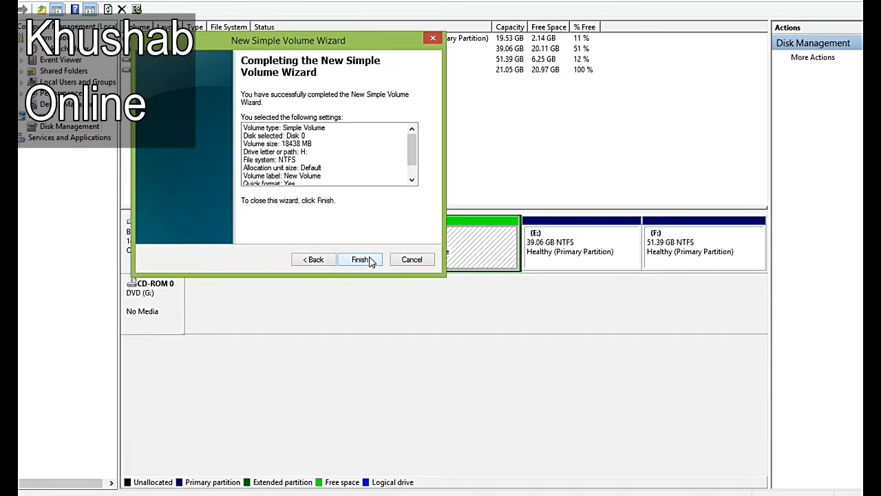
pyautogui.click(361, 259)
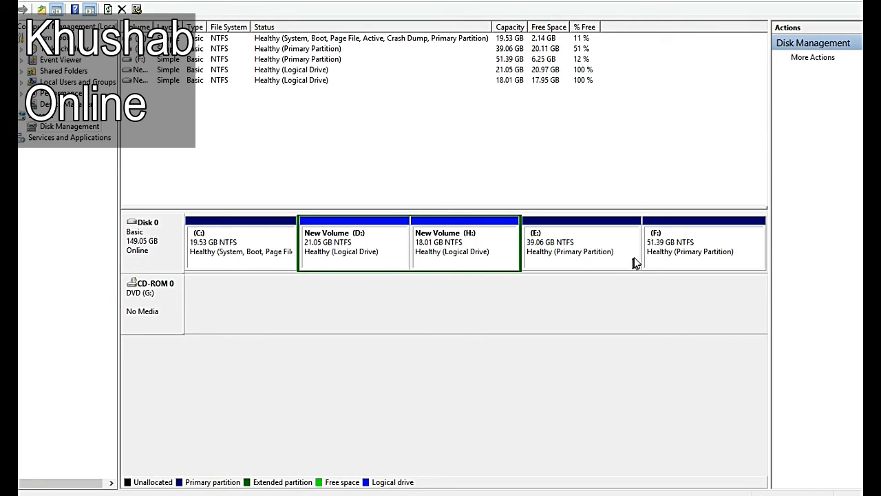
# - Review the F:, E:, H: and D: partitions on Disk 0
pyautogui.click(707, 246)
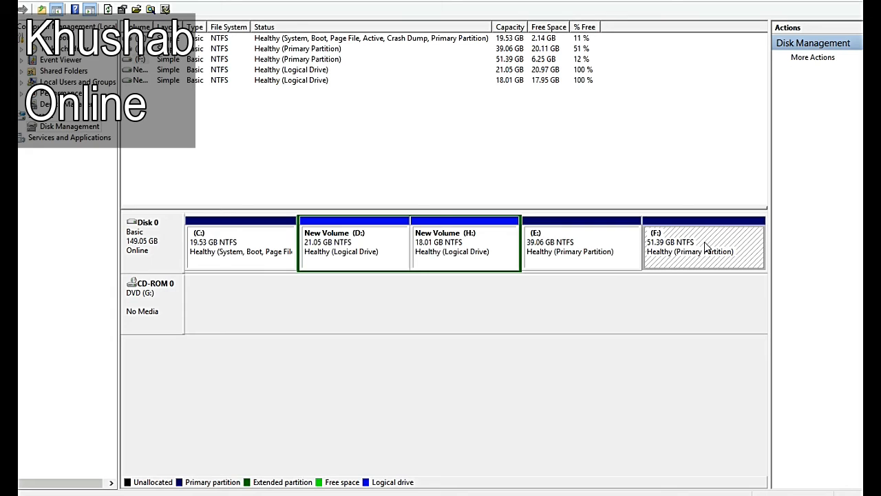
pyautogui.click(580, 241)
pyautogui.click(465, 252)
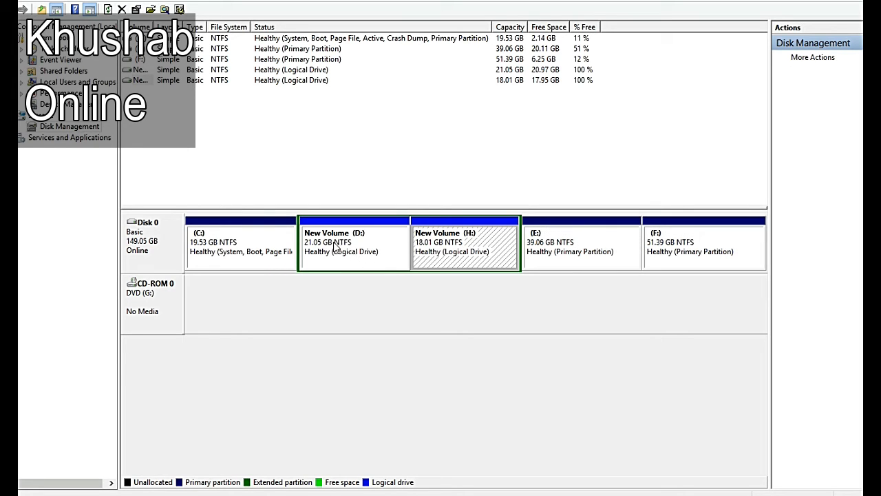
pyautogui.click(354, 246)
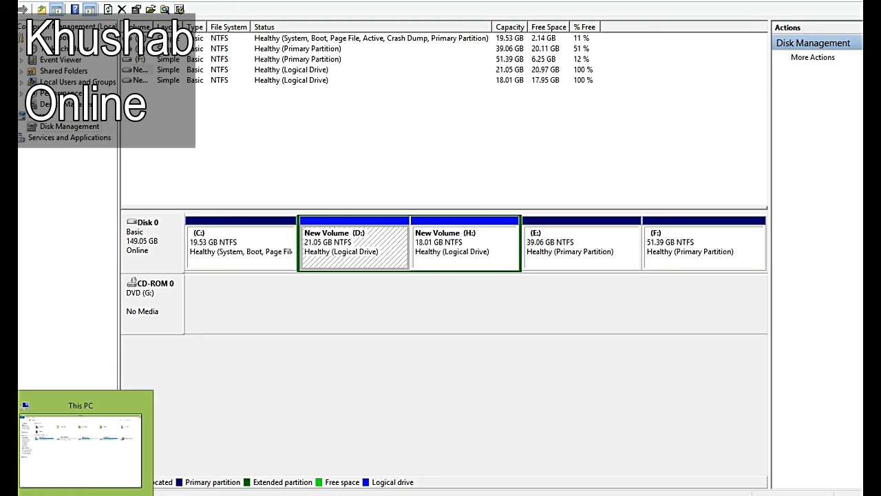
# - Switch to the This PC window and inspect New Volume (D:) and New Volume (H:), including the contents of D:
pyautogui.click(80, 494)
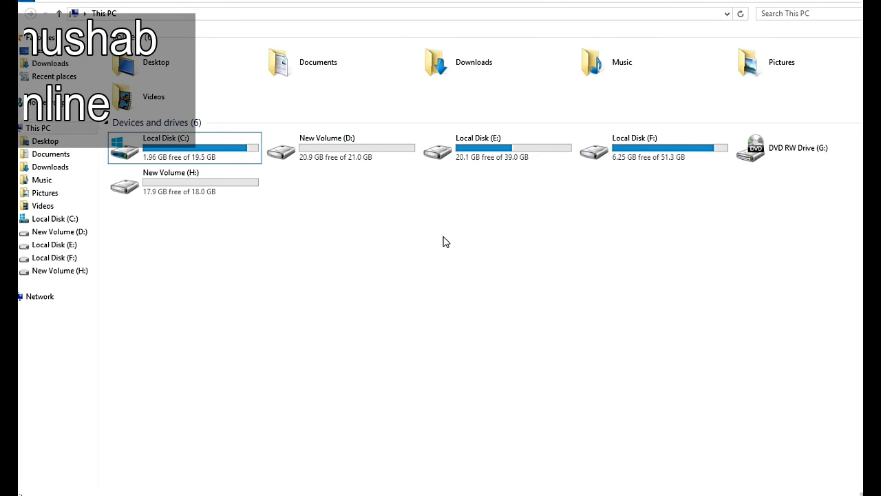
pyautogui.click(345, 145)
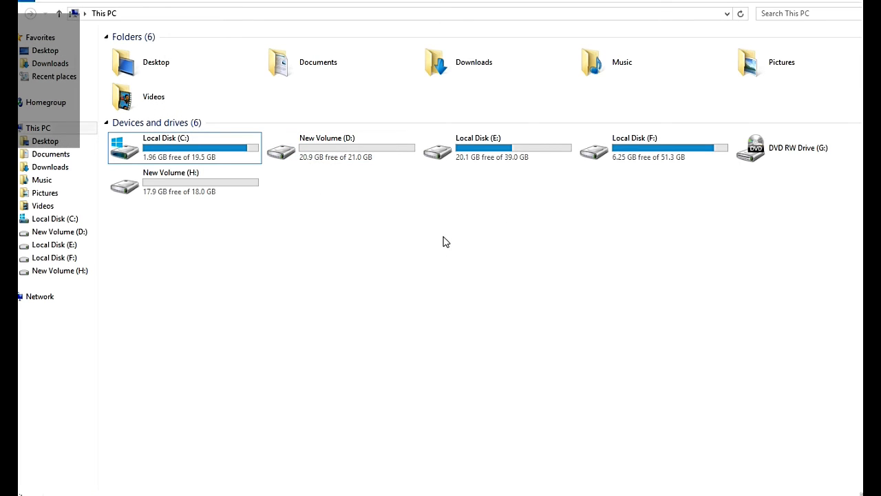
pyautogui.click(345, 146)
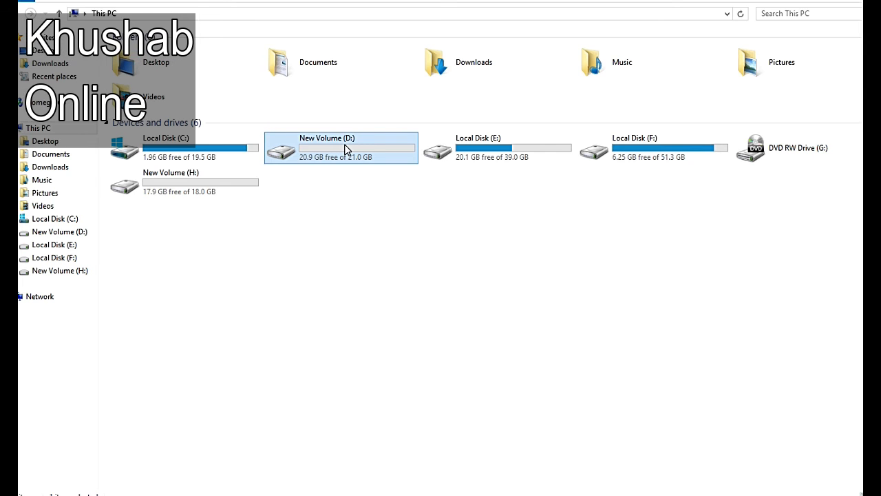
pyautogui.click(204, 187)
pyautogui.doubleClick(325, 150)
pyautogui.click(287, 143)
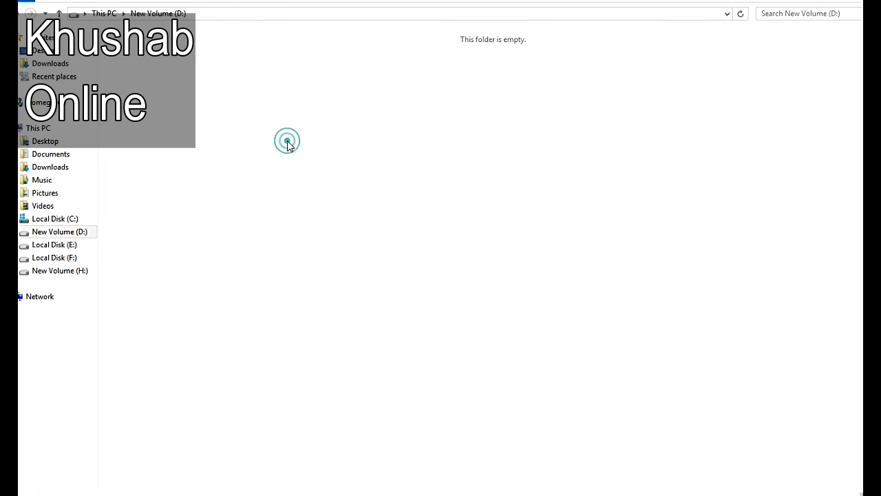
pyautogui.rightClick(287, 142)
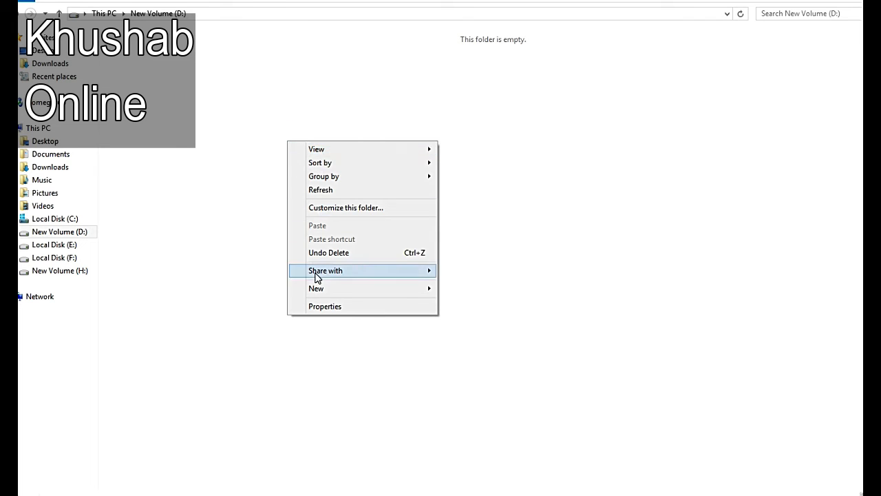
pyautogui.click(487, 239)
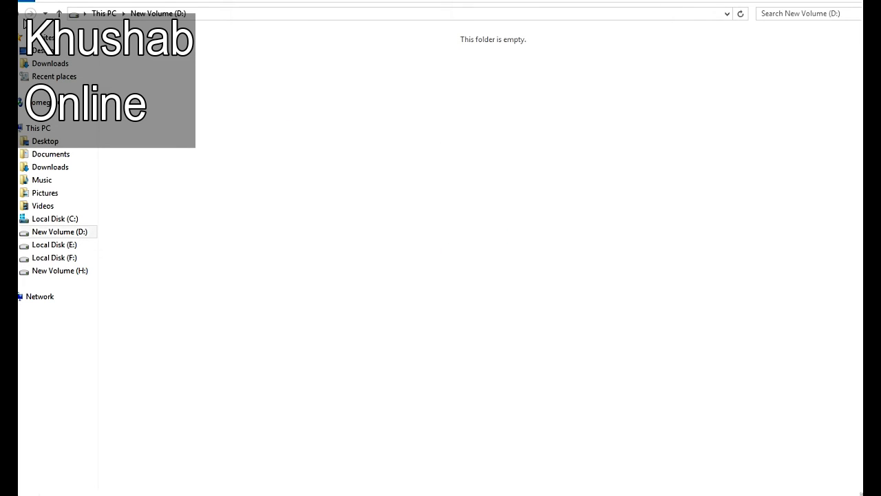
pyautogui.click(30, 13)
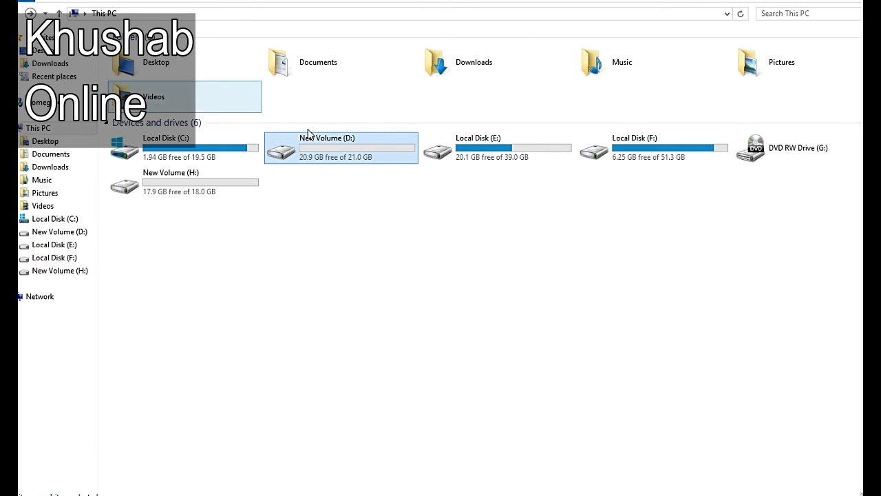
pyautogui.click(187, 190)
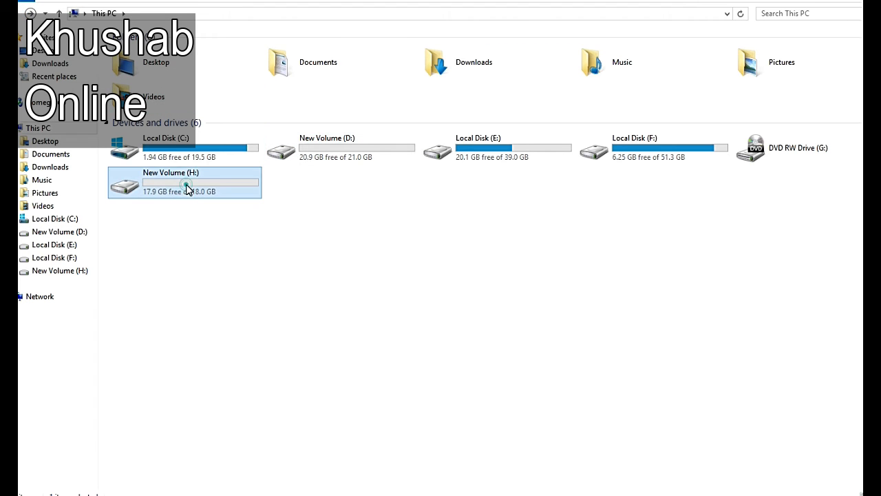
pyautogui.rightClick(187, 190)
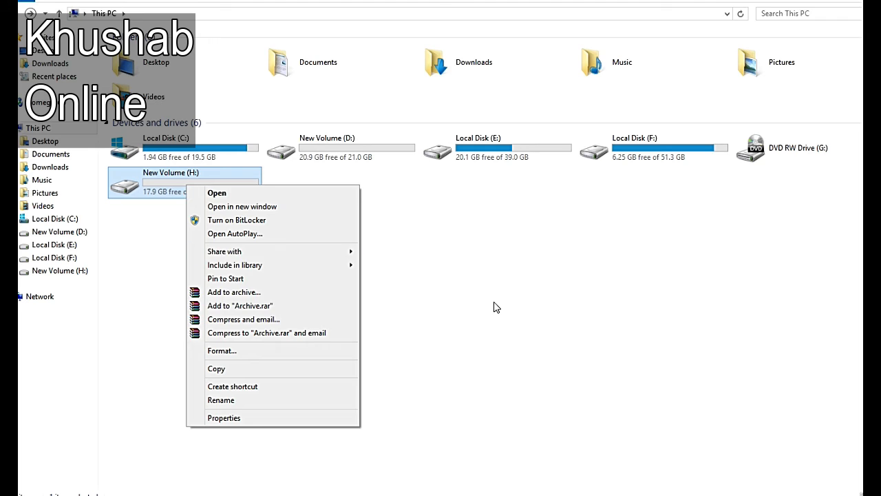
pyautogui.click(494, 305)
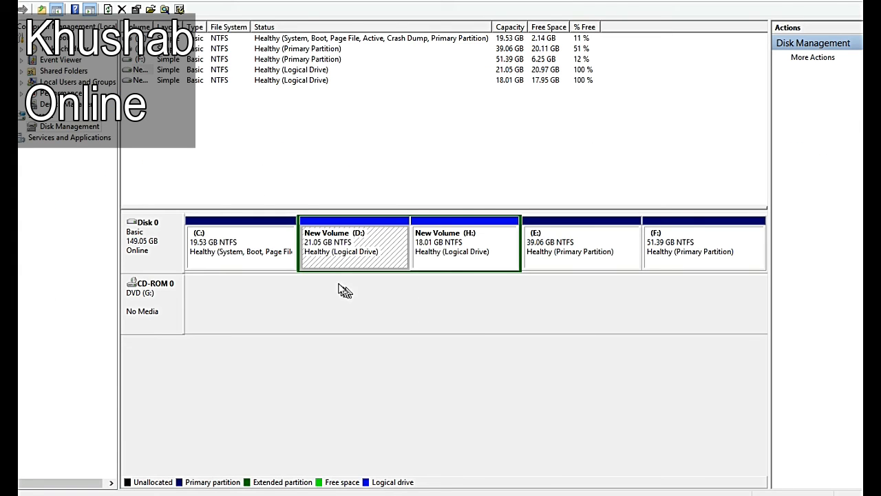
# - Return to Disk Management and delete New Volume (D:) and New Volume (H:) from Disk 0
pyautogui.rightClick(348, 238)
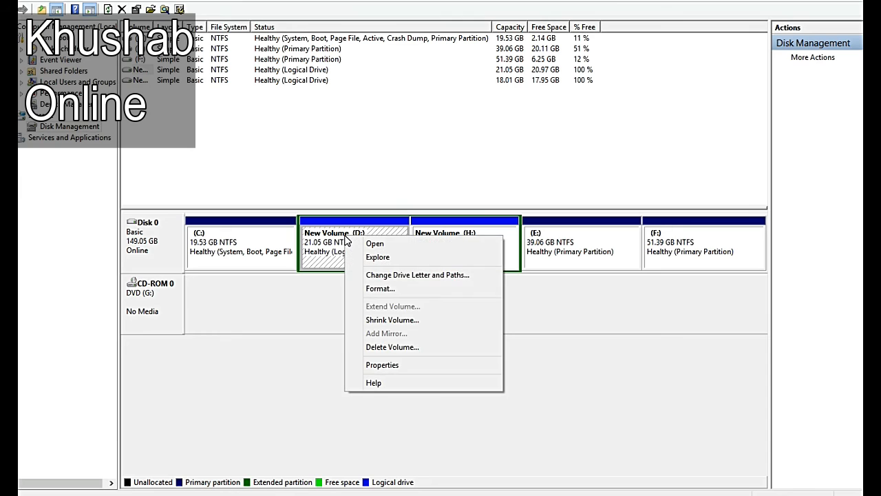
pyautogui.click(382, 348)
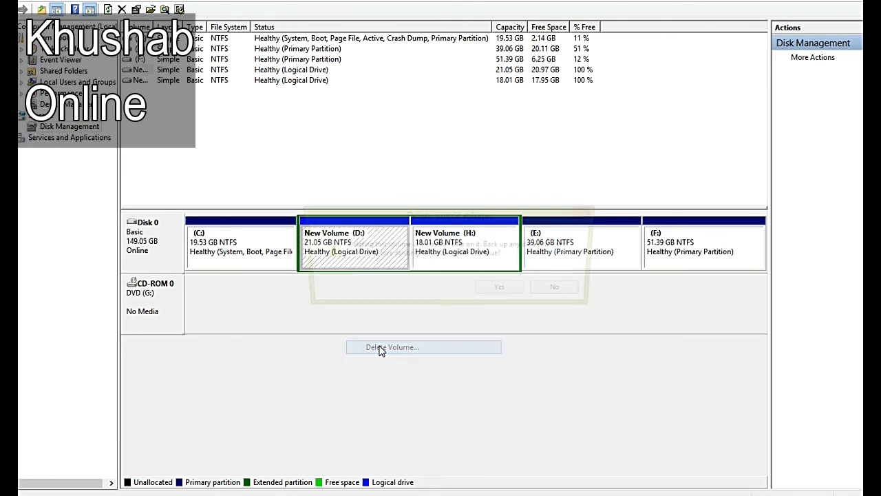
pyautogui.click(504, 292)
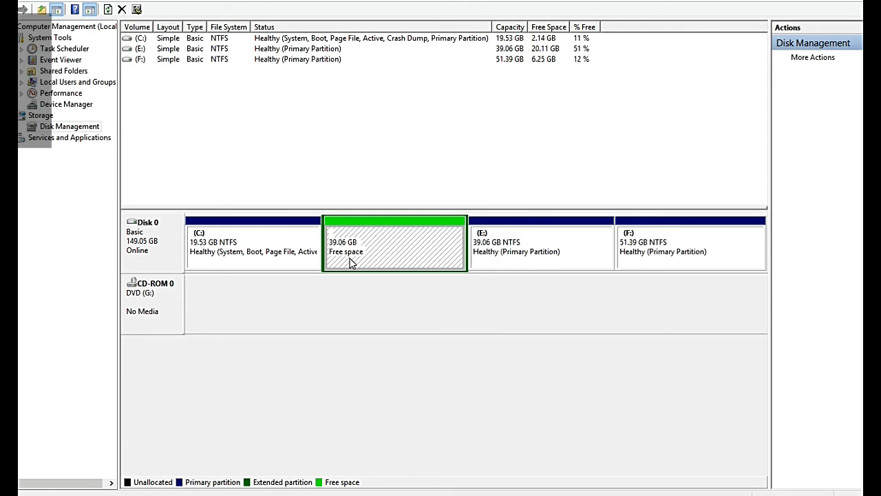
# - Delete the empty extended partition between C: and E: on Disk 0 to turn it into unallocated space
pyautogui.rightClick(352, 246)
pyautogui.click(405, 323)
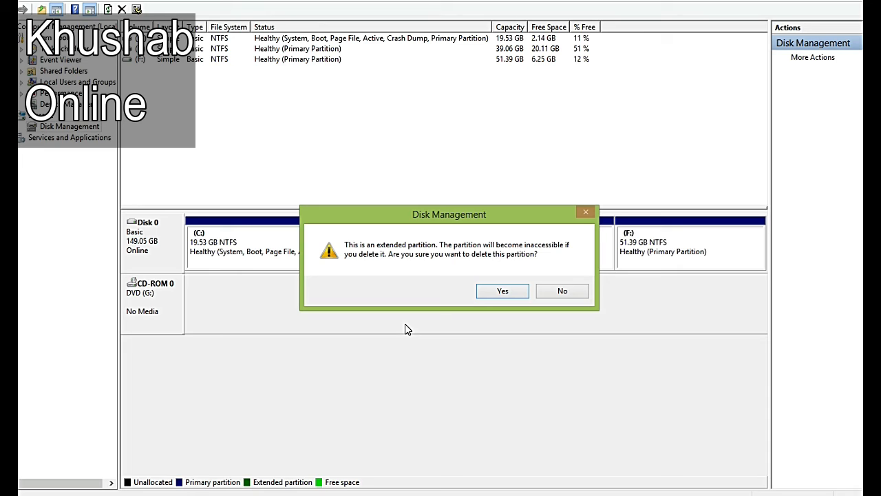
pyautogui.click(494, 293)
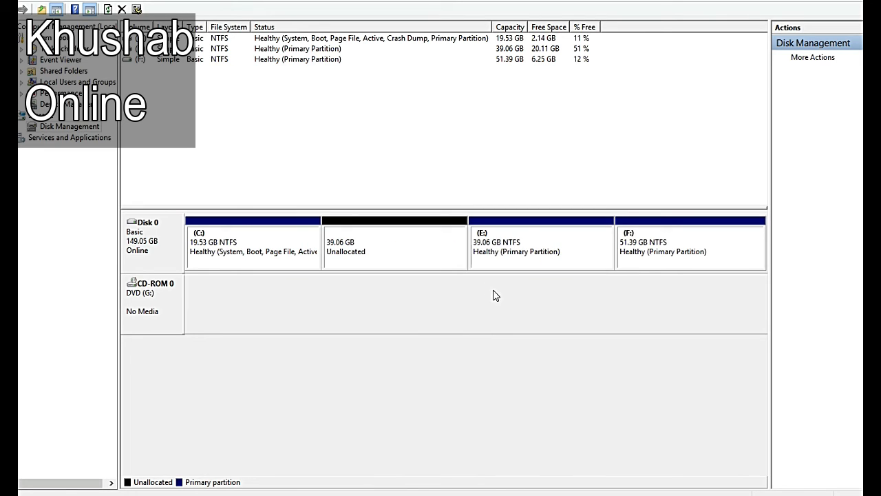
# - Extend the C: volume on Disk 0 by 39999 MB, using the adjacent unallocated space
pyautogui.rightClick(263, 240)
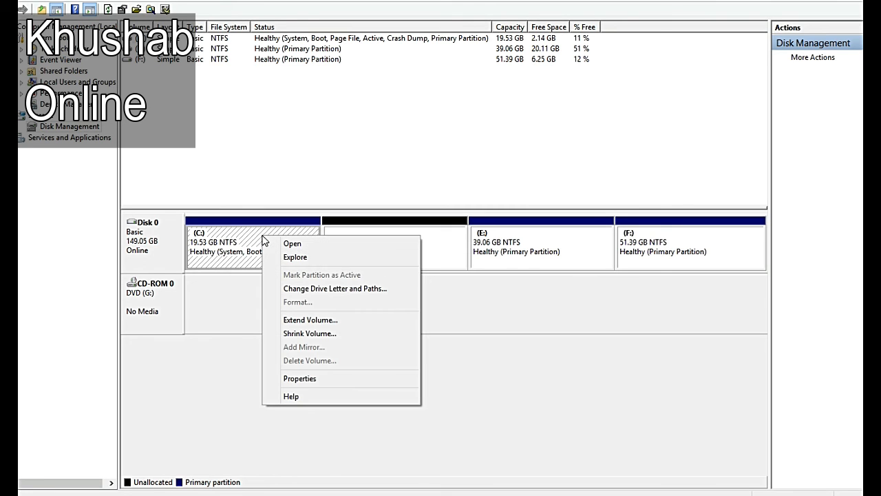
pyautogui.click(486, 318)
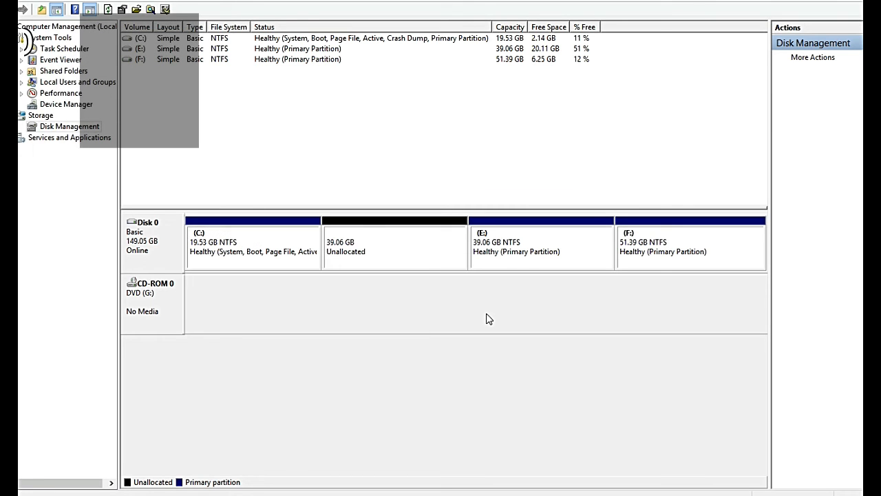
pyautogui.click(366, 250)
pyautogui.click(347, 256)
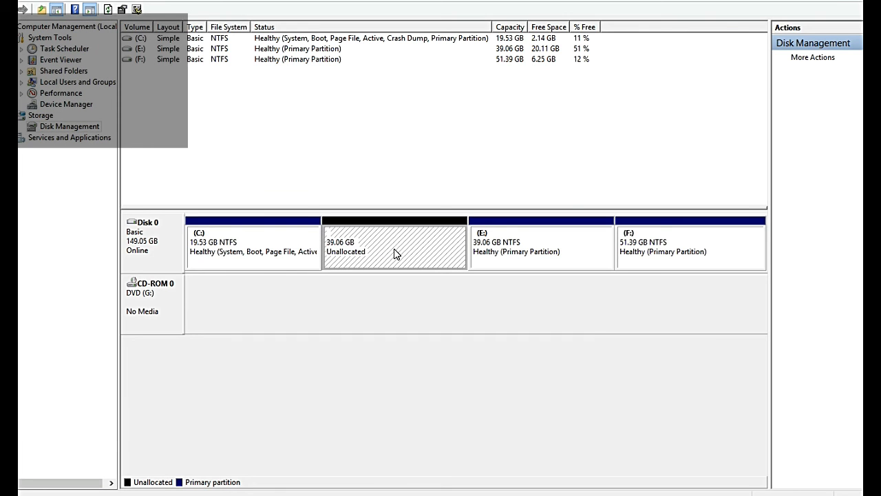
pyautogui.click(244, 247)
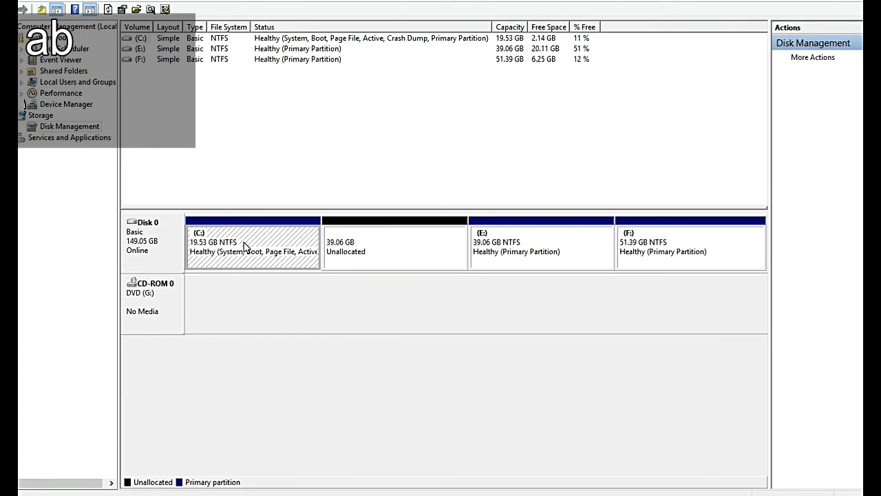
pyautogui.rightClick(244, 243)
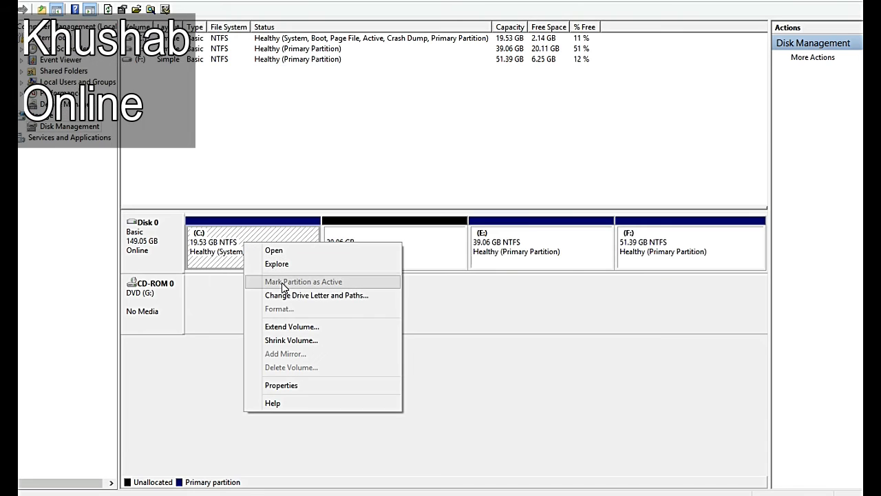
pyautogui.click(292, 328)
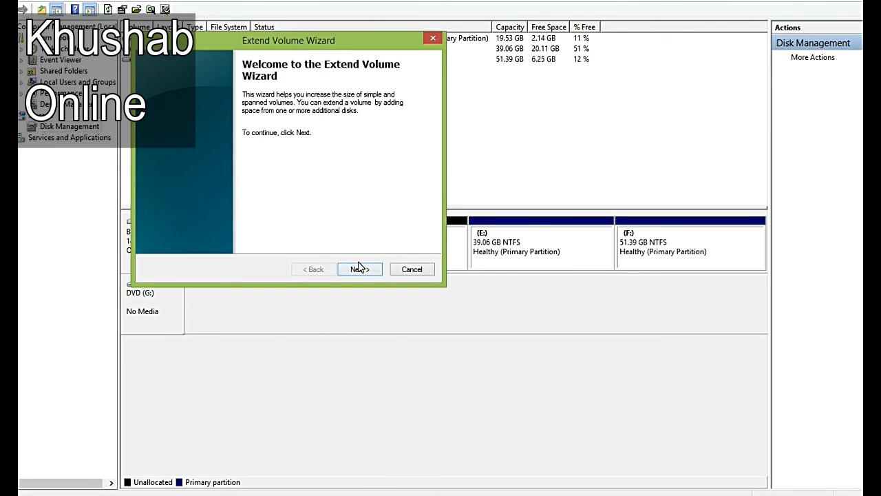
pyautogui.click(363, 269)
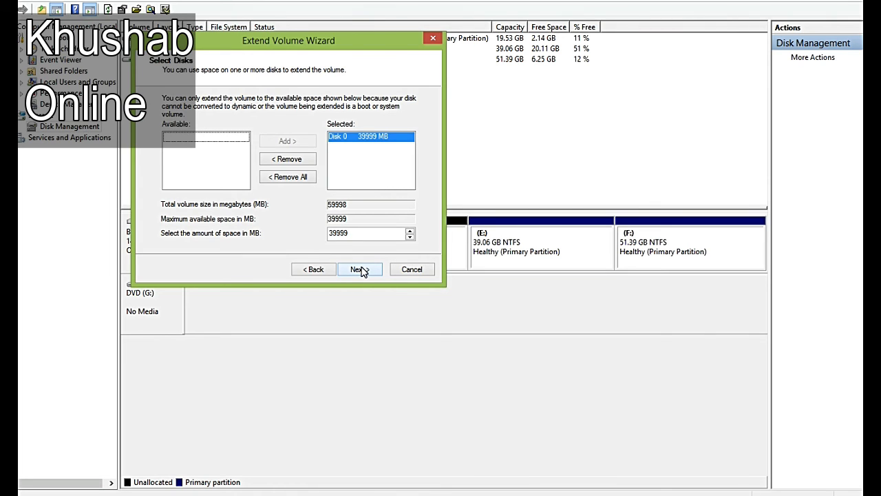
pyautogui.click(361, 269)
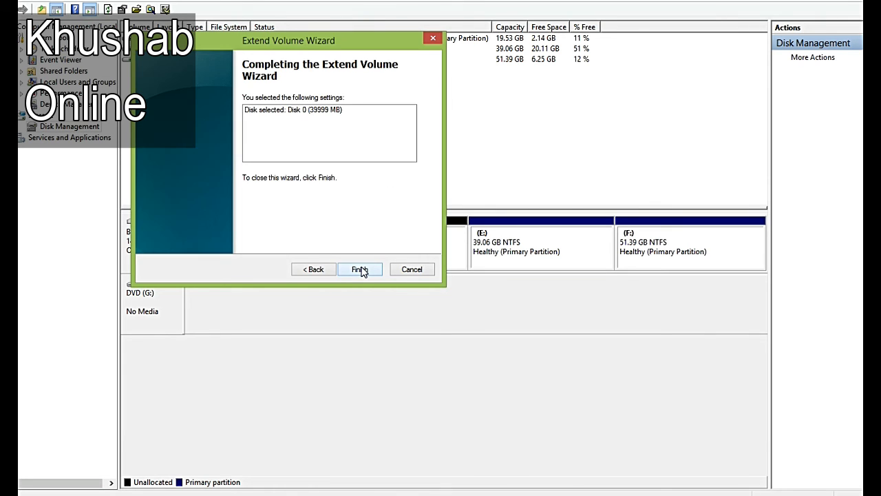
pyautogui.click(361, 269)
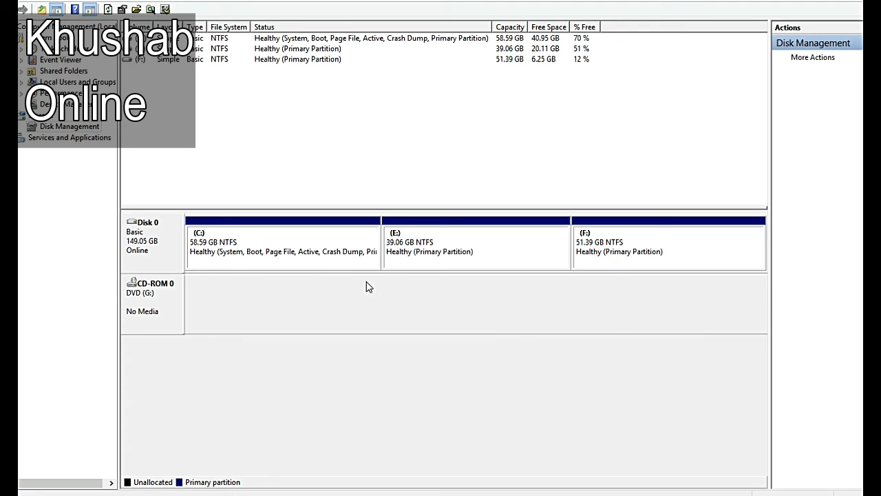
# - Switch to the This PC window, refresh the drive list and check the capacity of Local Disk (C:)
pyautogui.click(264, 239)
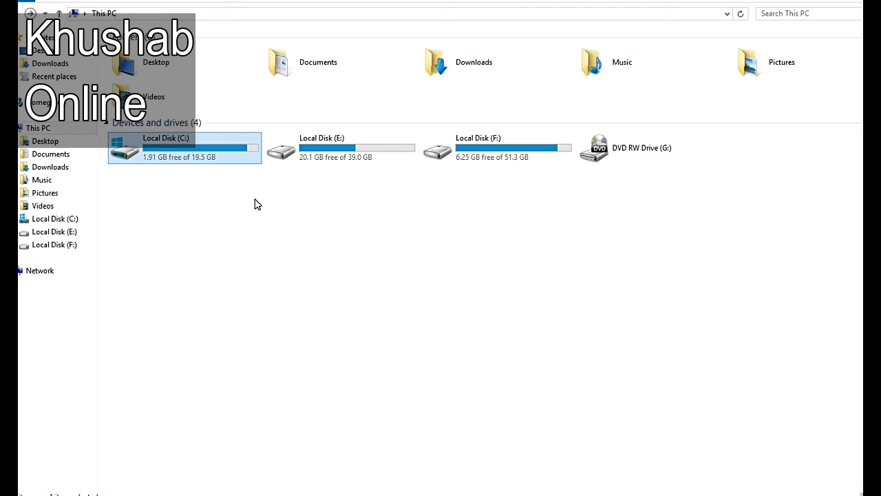
pyautogui.click(188, 155)
pyautogui.rightClick(190, 157)
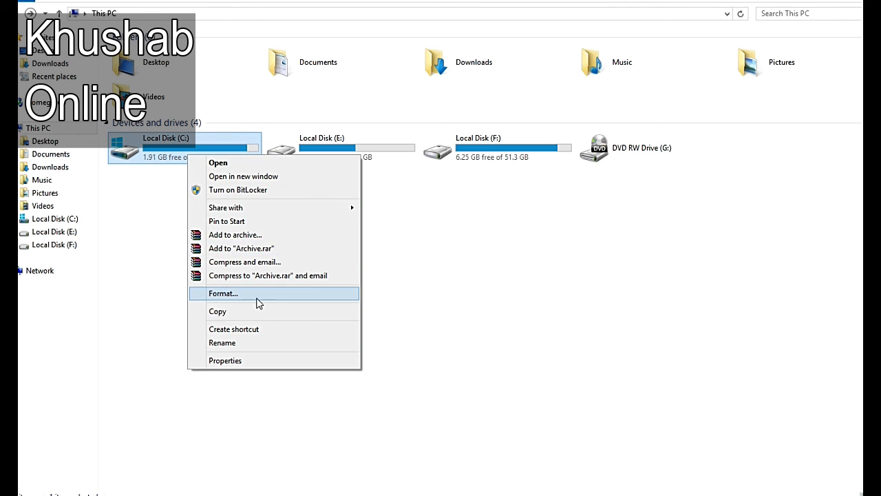
pyautogui.click(422, 328)
pyautogui.rightClick(300, 278)
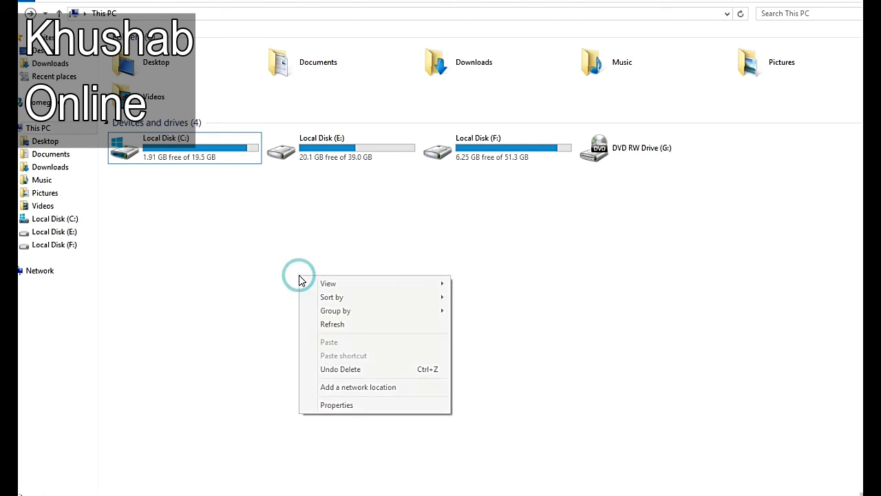
pyautogui.click(340, 323)
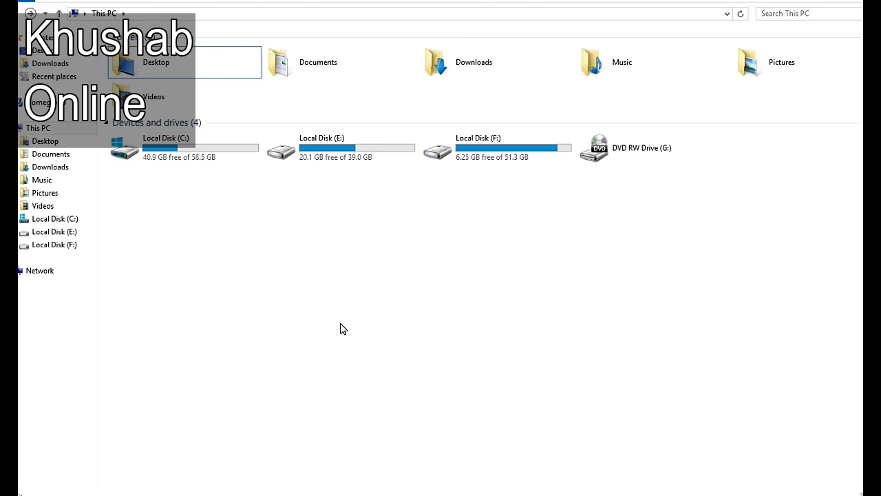
pyautogui.click(183, 162)
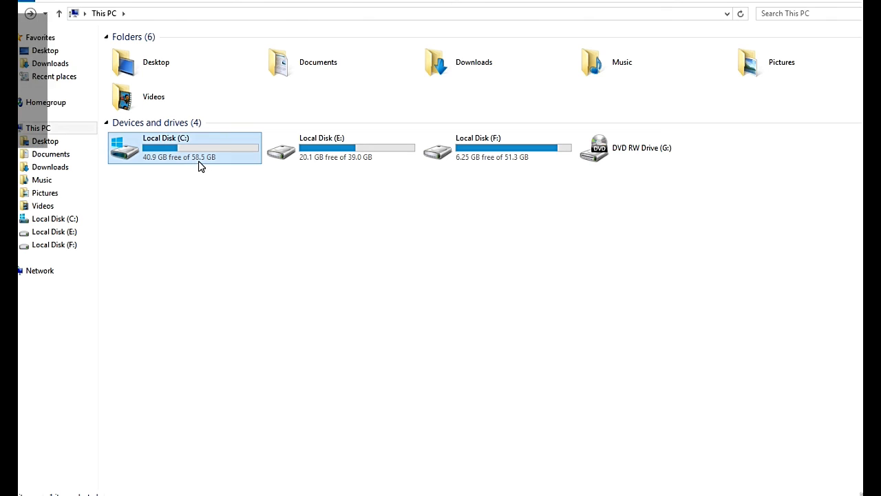
pyautogui.moveTo(200, 166)
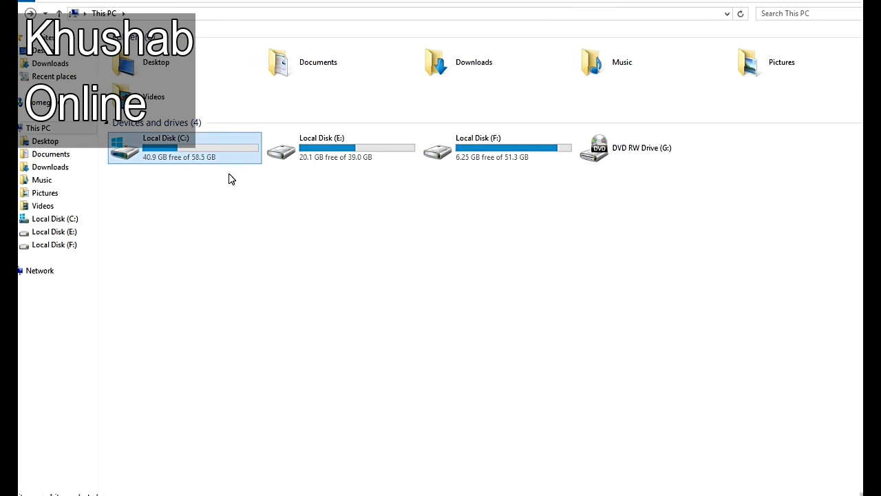
pyautogui.click(230, 179)
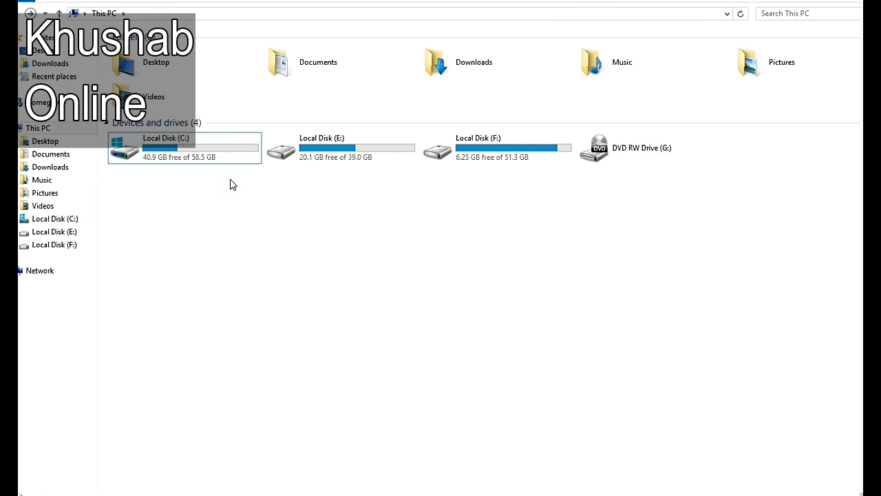